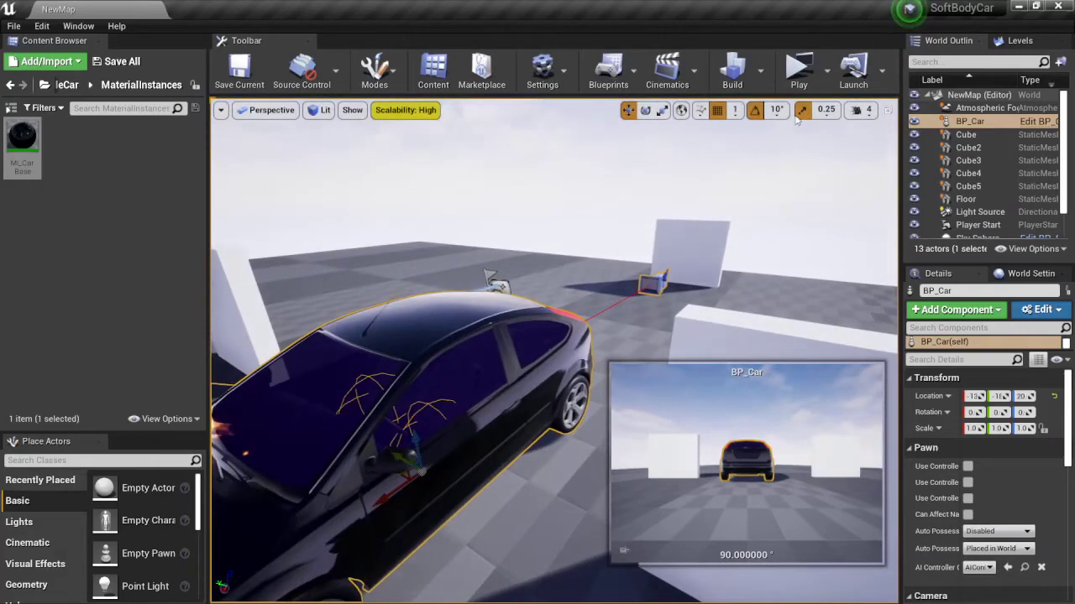
Launch the soft-body car game, crash the black car until its front crumples, then exit
{"action": "left_click", "coordinate": [799, 71]}
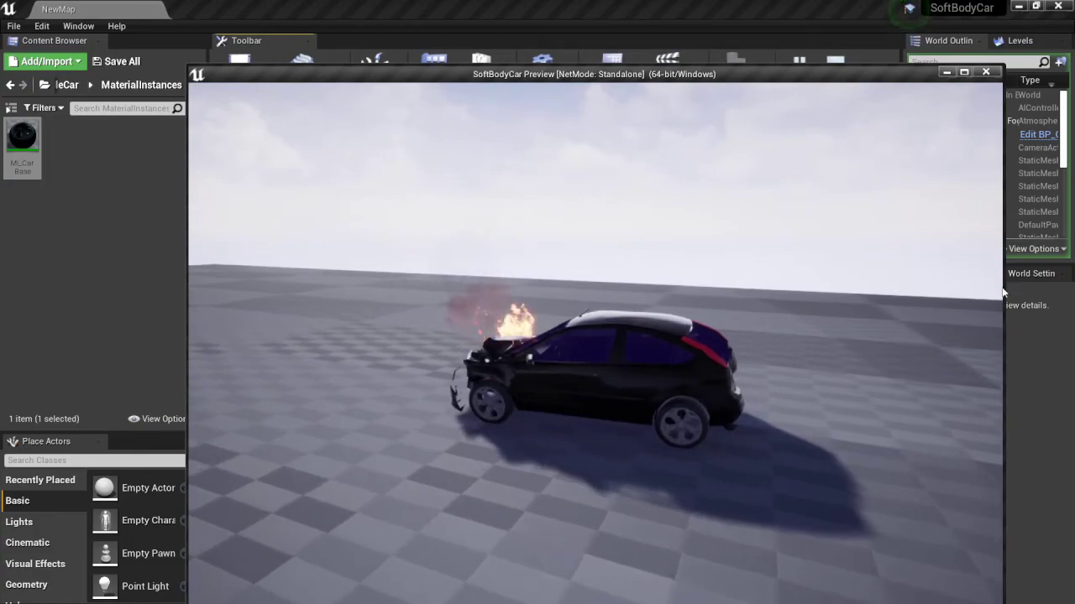
{"action": "key", "text": "Escape"}
Give MI_CarBase a blue Color with Metallic about 0.45 and save it
{"action": "double_click", "coordinate": [21, 134]}
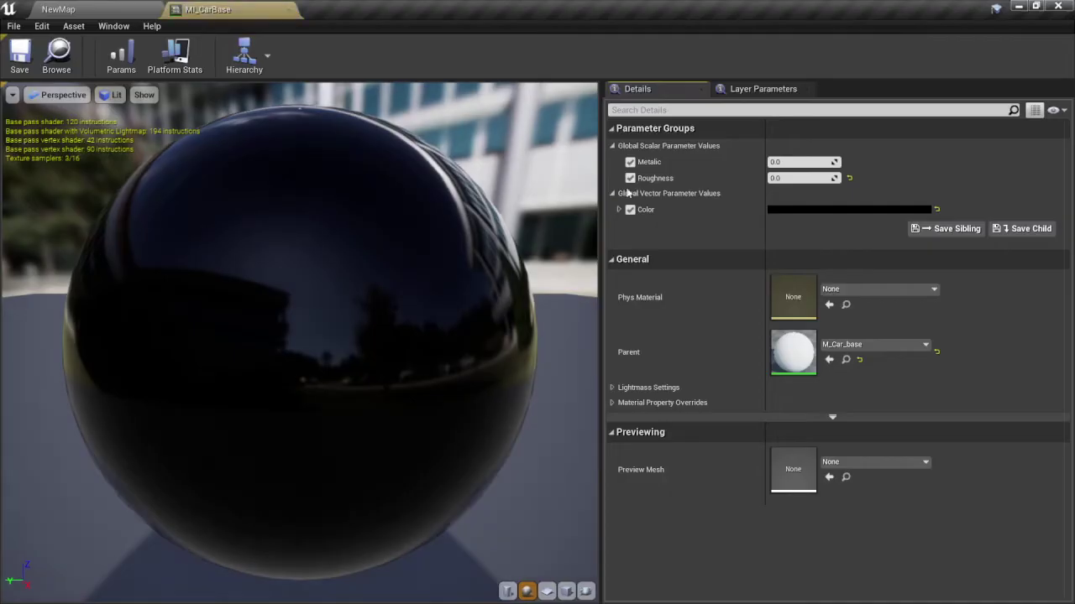
{"action": "left_click", "coordinate": [852, 211]}
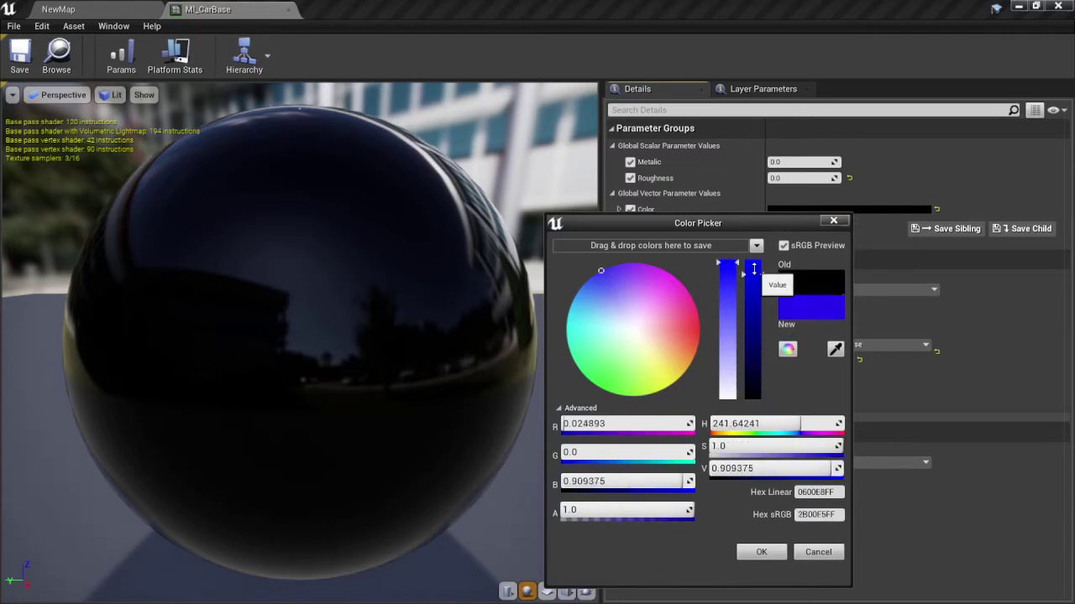
{"action": "left_click", "coordinate": [761, 552]}
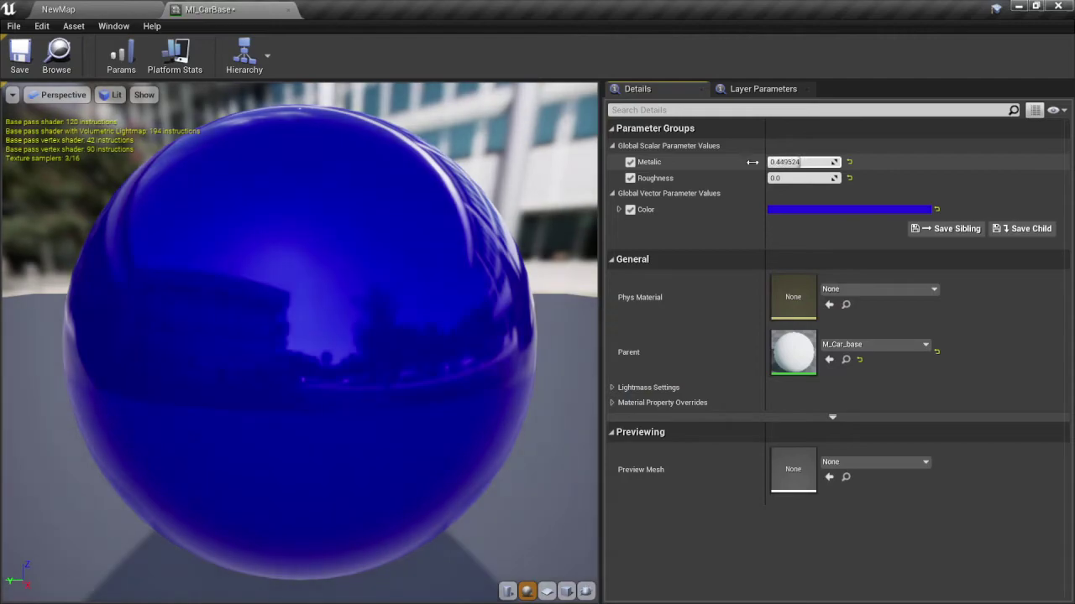
{"action": "left_click", "coordinate": [20, 55]}
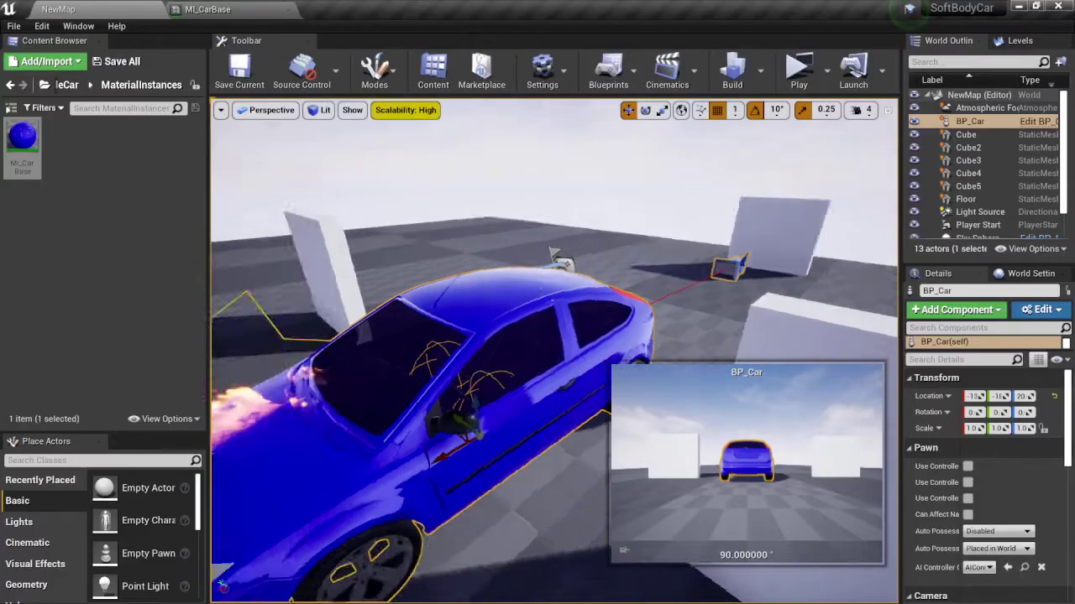
Launch the game and drive the blue car around, steering left and right
{"action": "left_click_drag", "start_coordinate": [470, 320], "coordinate": [475, 316], "text": "alt"}
{"action": "left_click", "coordinate": [794, 71]}
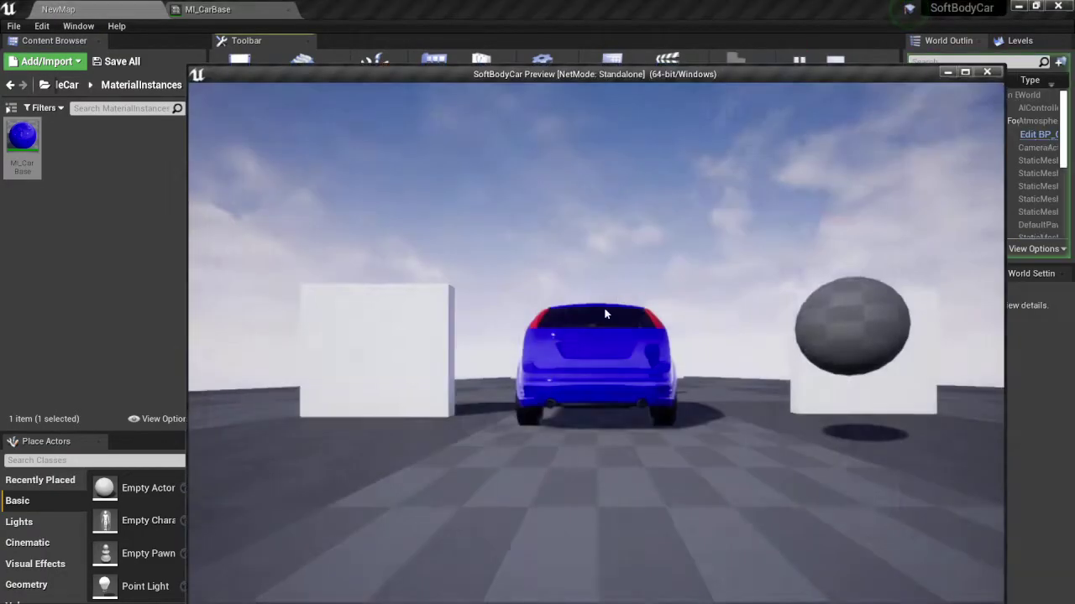
{"action": "key", "text": "w"}
{"action": "key", "text": "d"}
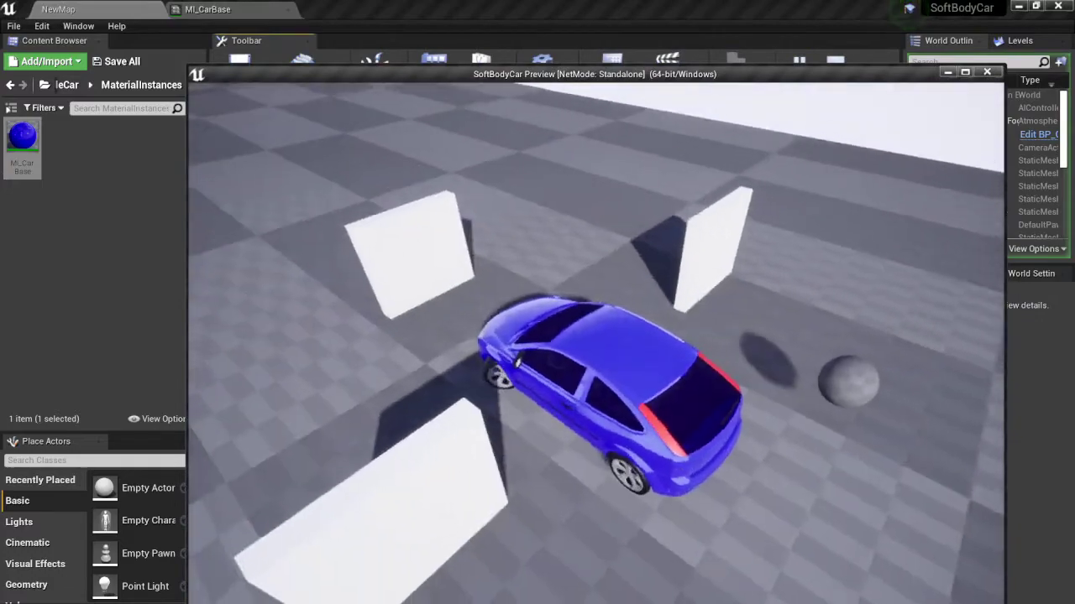
{"action": "key", "text": "d"}
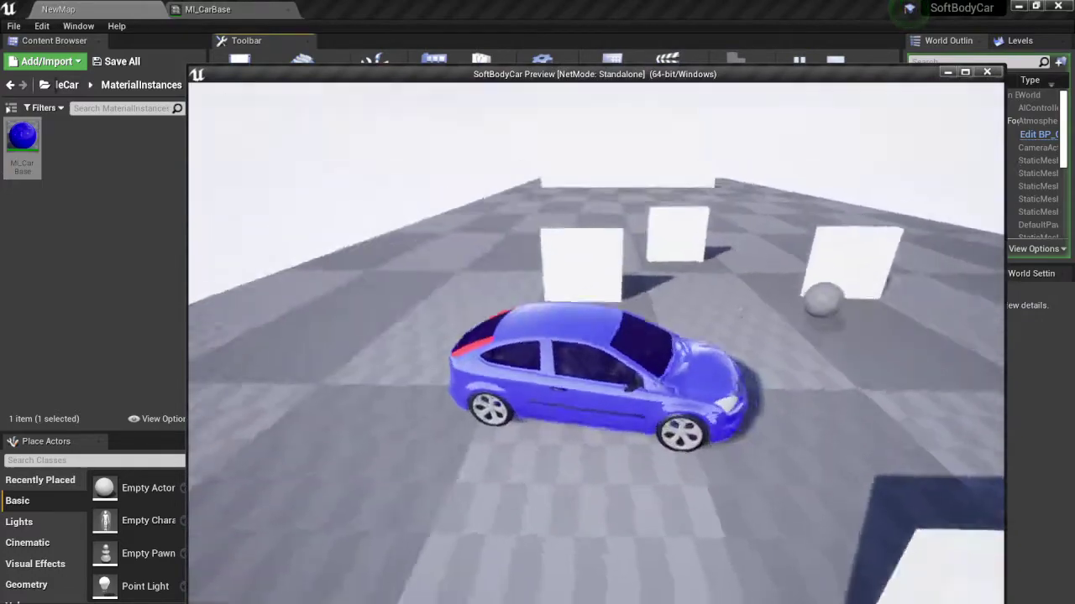
{"action": "key", "text": "a"}
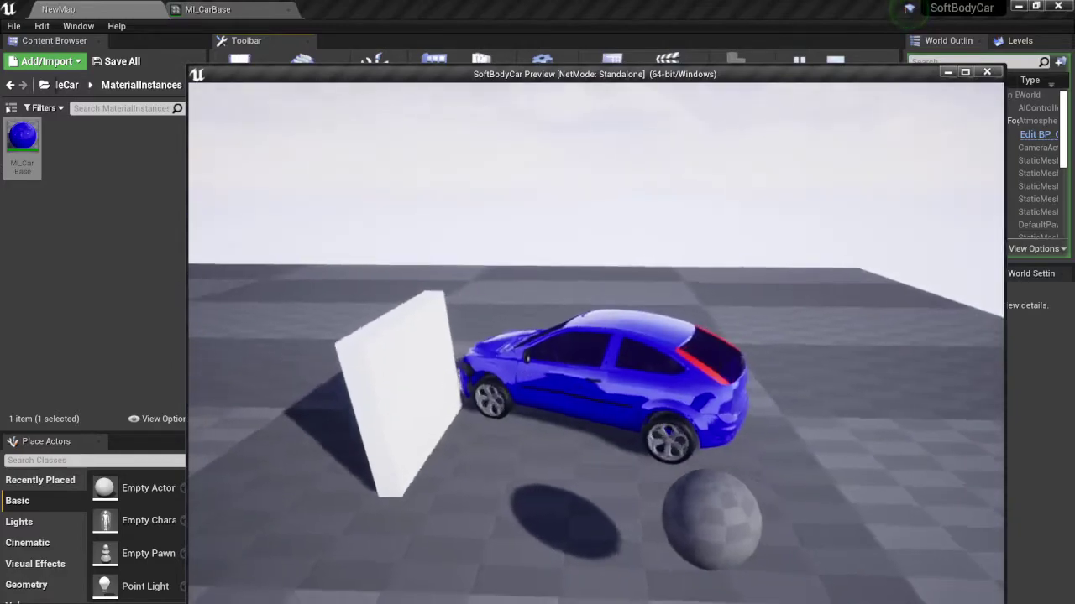
Back up, hit a block, ram the car head-on into the wall, then exit the preview
{"action": "key", "text": "s"}
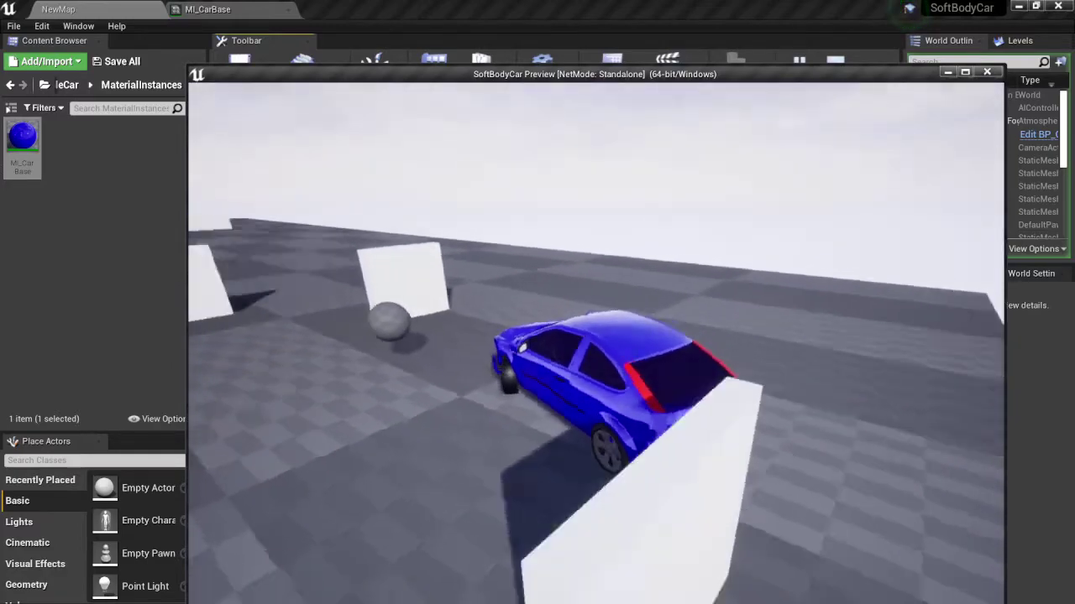
{"action": "key", "text": "w"}
{"action": "key", "text": "a"}
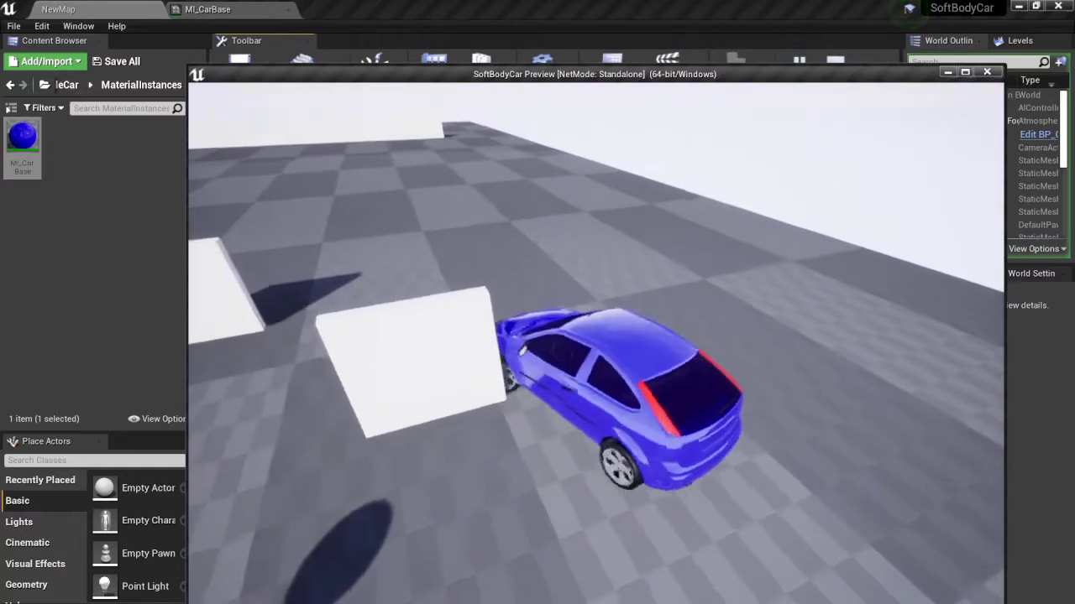
{"action": "key", "text": "w"}
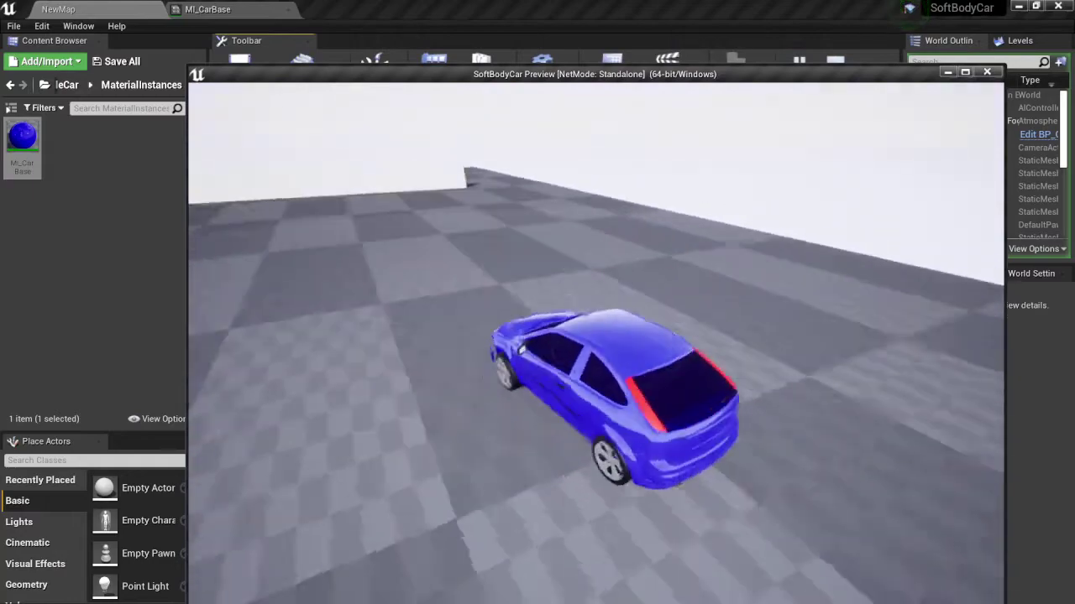
{"action": "key", "text": "w"}
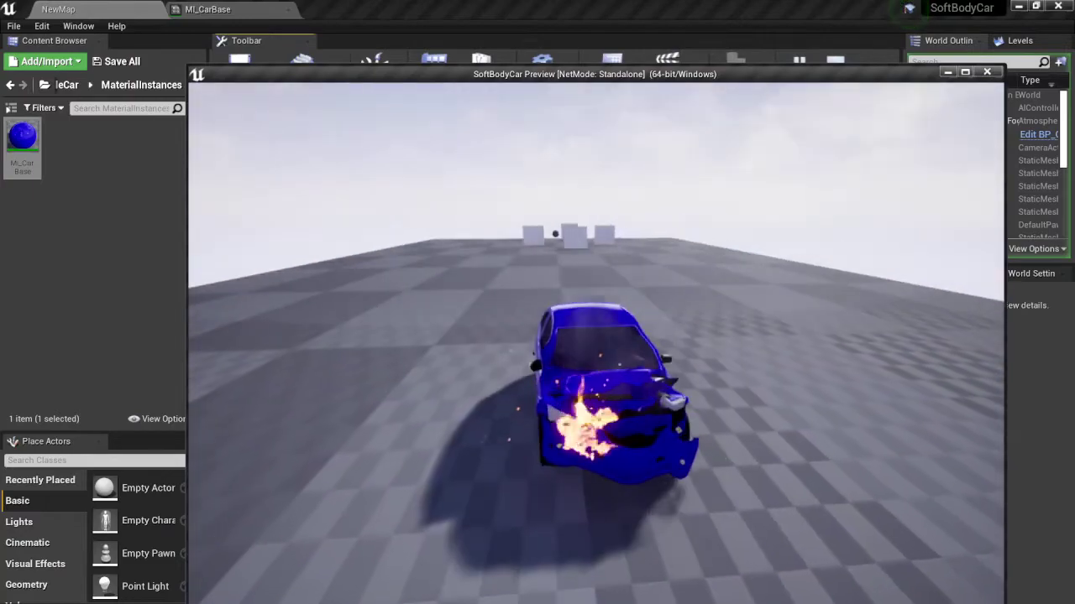
{"action": "key", "text": "Escape"}
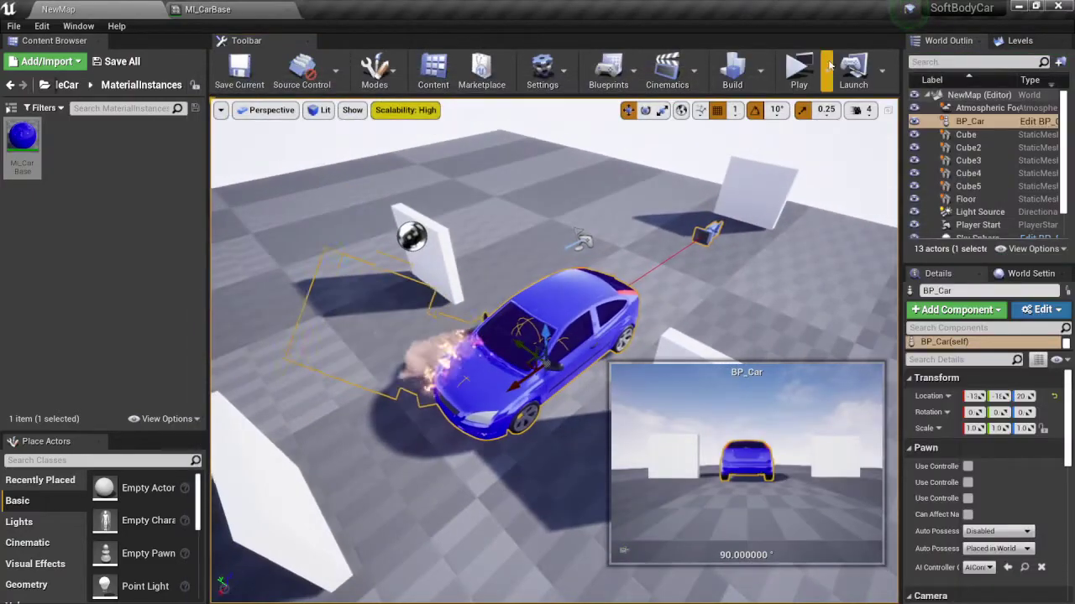
Start Simulate from the Play options and orbit around the crashing car
{"action": "left_click", "coordinate": [828, 70]}
{"action": "left_click", "coordinate": [865, 188]}
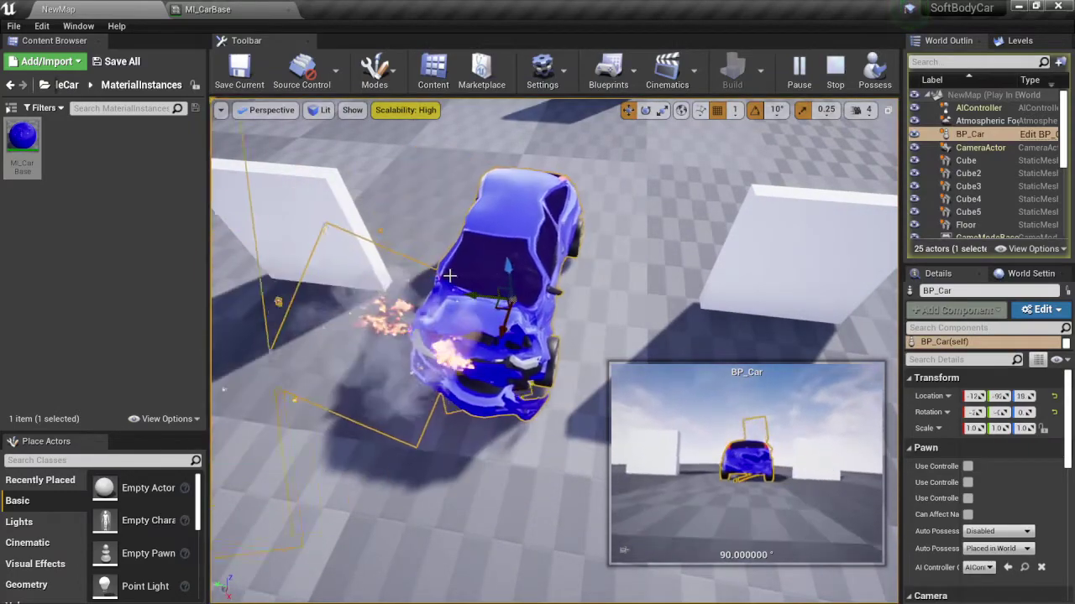
{"action": "mouse_move", "coordinate": [449, 276]}
{"action": "right_mouse_down"}
{"action": "mouse_move", "coordinate": [588, 579]}
{"action": "mouse_move", "coordinate": [380, 353]}
{"action": "right_mouse_up"}
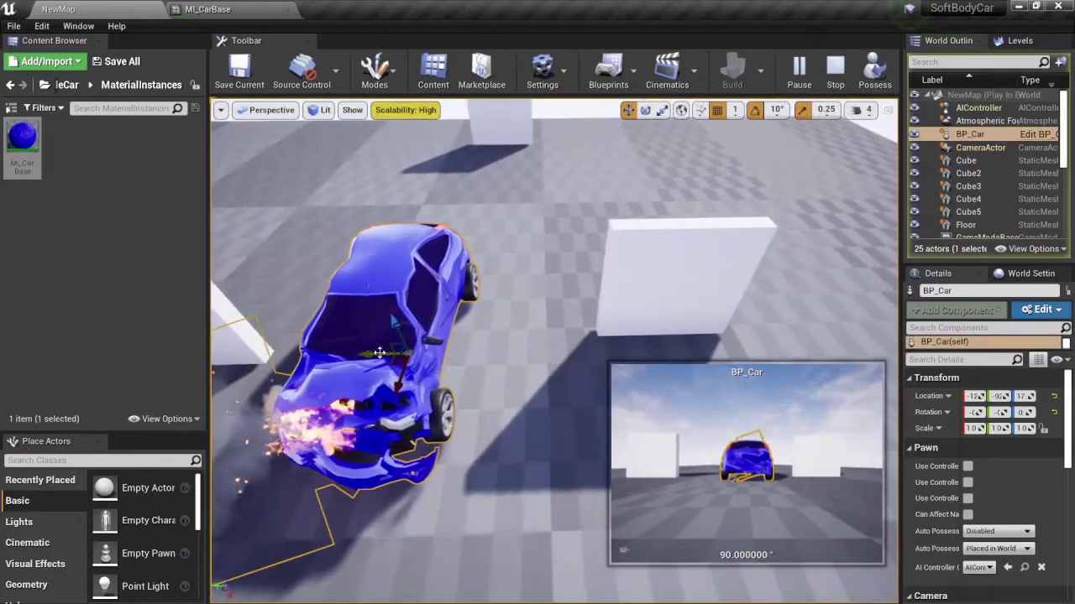
{"action": "mouse_move", "coordinate": [380, 352]}
{"action": "right_mouse_down"}
{"action": "mouse_move", "coordinate": [470, 361]}
{"action": "mouse_move", "coordinate": [498, 331]}
{"action": "right_mouse_up"}
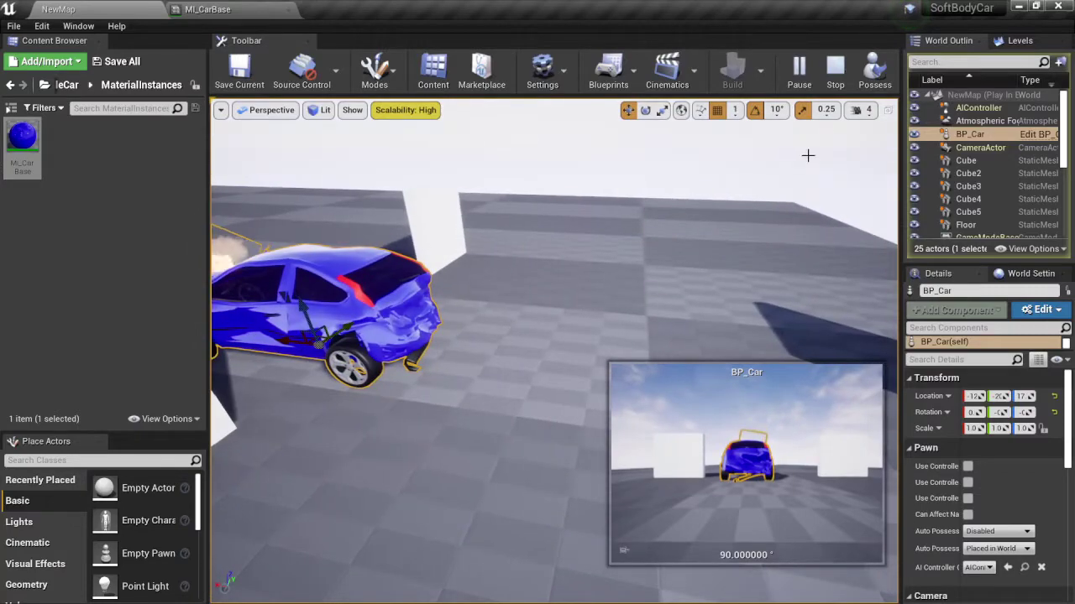
Restart the simulation and drag the car along its X axis toward the wall
{"action": "left_click", "coordinate": [842, 78]}
{"action": "left_click", "coordinate": [799, 71]}
{"action": "right_click_drag", "start_coordinate": [545, 257], "coordinate": [655, 193]}
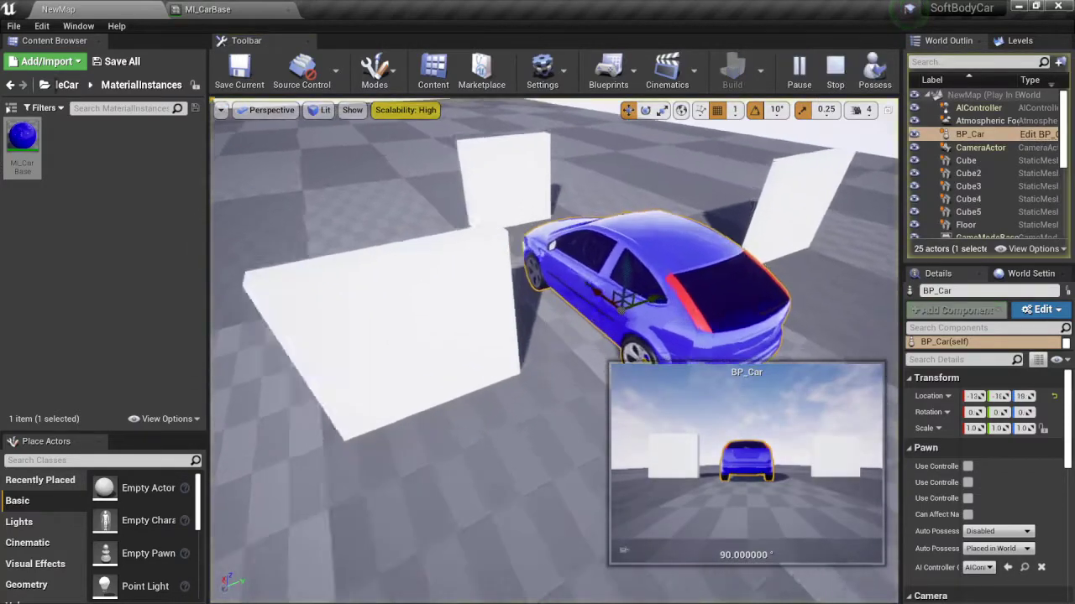
{"action": "left_click_drag", "start_coordinate": [595, 254], "coordinate": [556, 273]}
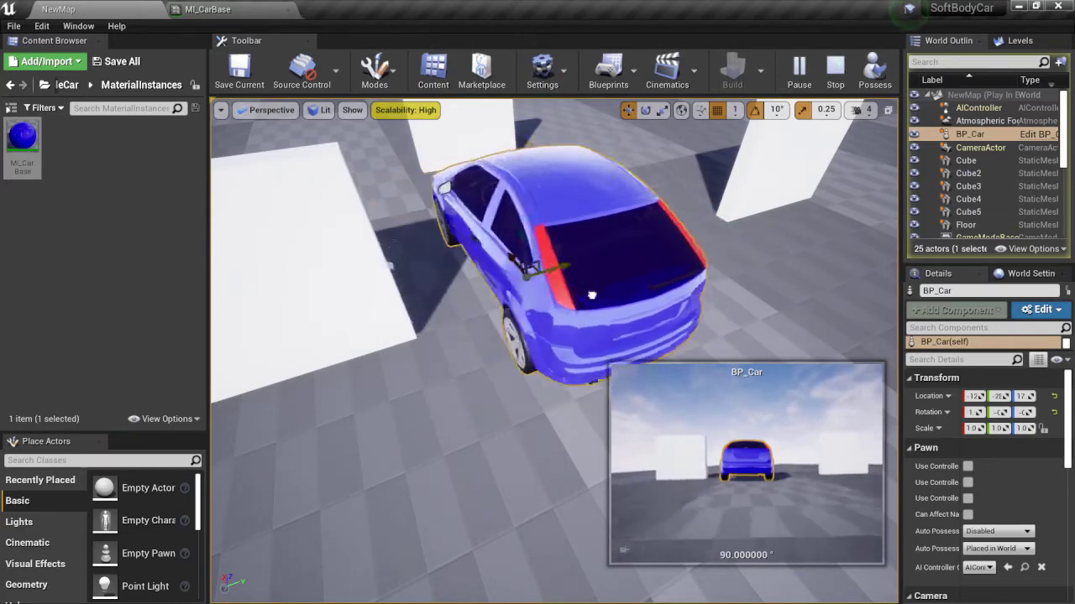
{"action": "left_click_drag", "start_coordinate": [571, 307], "coordinate": [452, 319]}
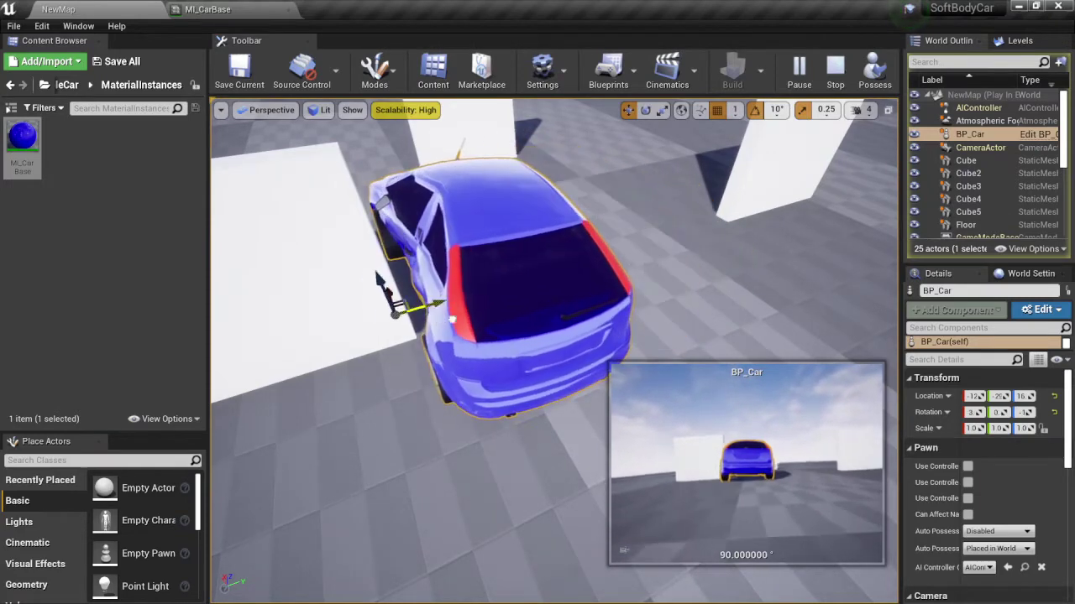
{"action": "right_click_drag", "start_coordinate": [555, 313], "coordinate": [503, 319]}
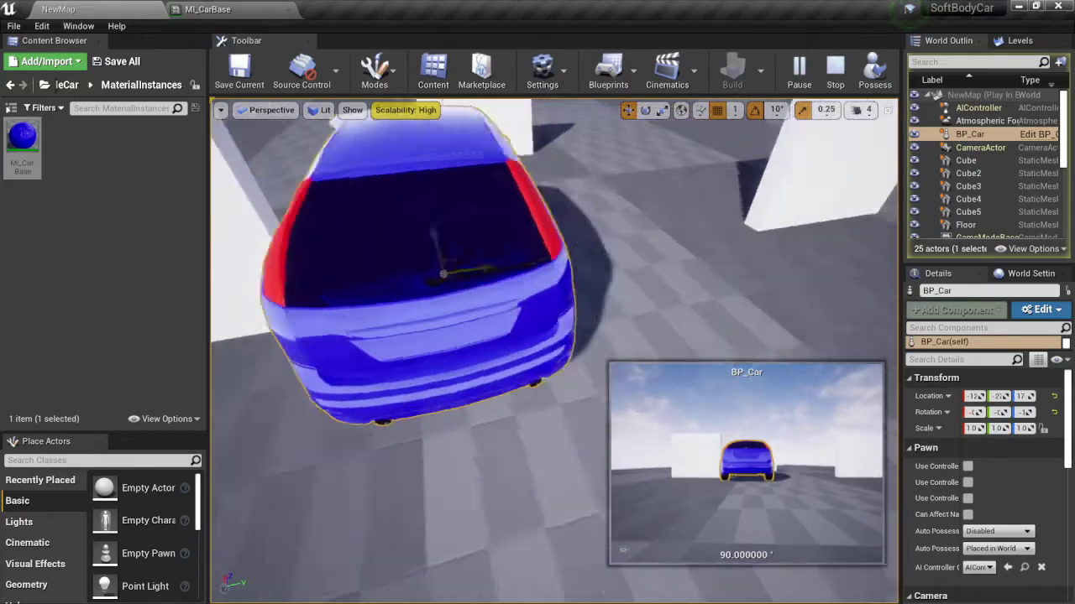
{"action": "mouse_move", "coordinate": [619, 301]}
{"action": "right_mouse_down"}
{"action": "mouse_move", "coordinate": [461, 300]}
{"action": "mouse_move", "coordinate": [466, 282]}
{"action": "mouse_move", "coordinate": [475, 286]}
{"action": "right_mouse_up"}
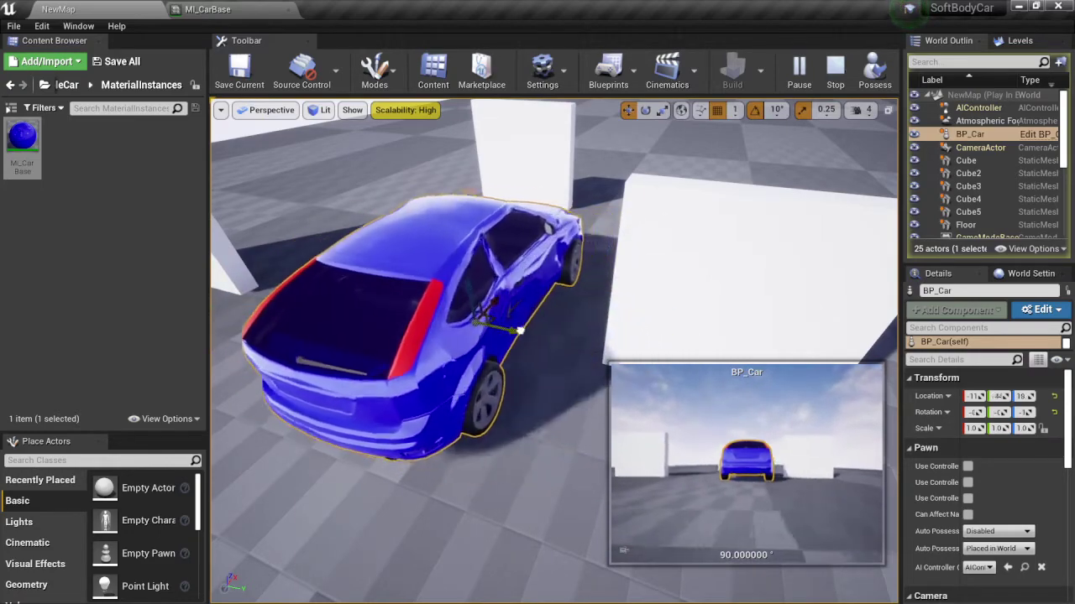
Orbit low, behind and beside the blue car to inspect its crushed, burning front
{"action": "mouse_move", "coordinate": [571, 344]}
{"action": "right_mouse_down"}
{"action": "mouse_move", "coordinate": [579, 346]}
{"action": "mouse_move", "coordinate": [579, 319]}
{"action": "right_mouse_up"}
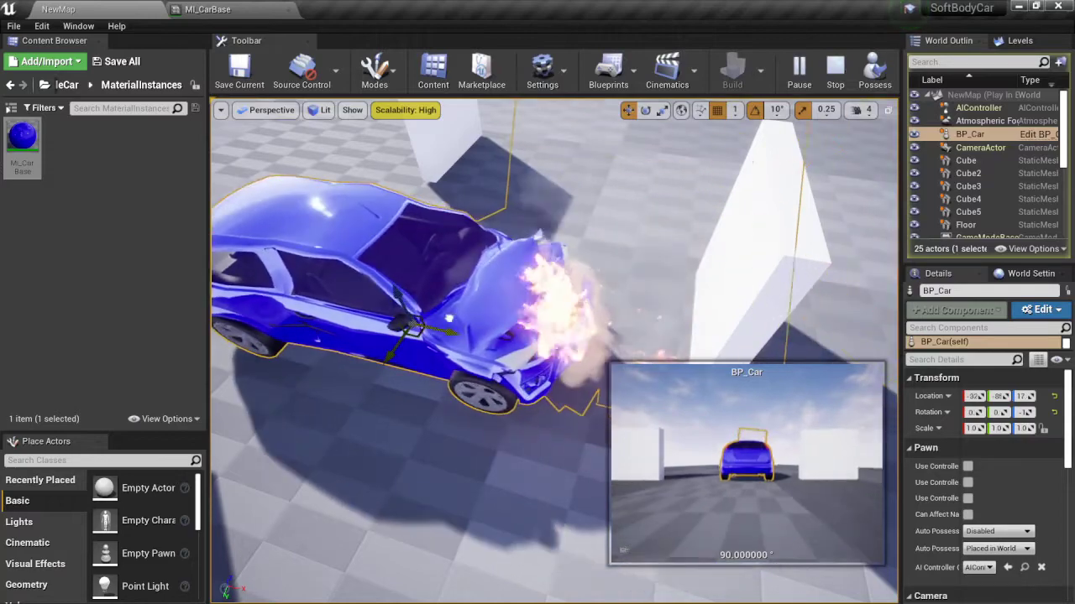
{"action": "mouse_move", "coordinate": [579, 346]}
{"action": "right_mouse_down"}
{"action": "mouse_move", "coordinate": [588, 311]}
{"action": "mouse_move", "coordinate": [709, 282]}
{"action": "right_mouse_up"}
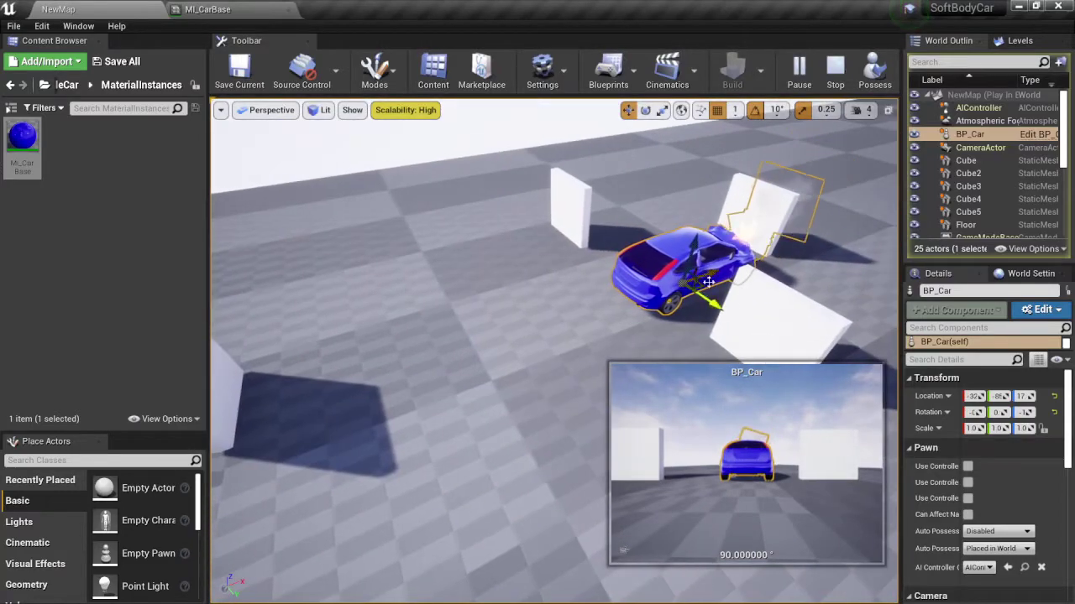
{"action": "right_click_drag", "start_coordinate": [389, 384], "coordinate": [593, 382]}
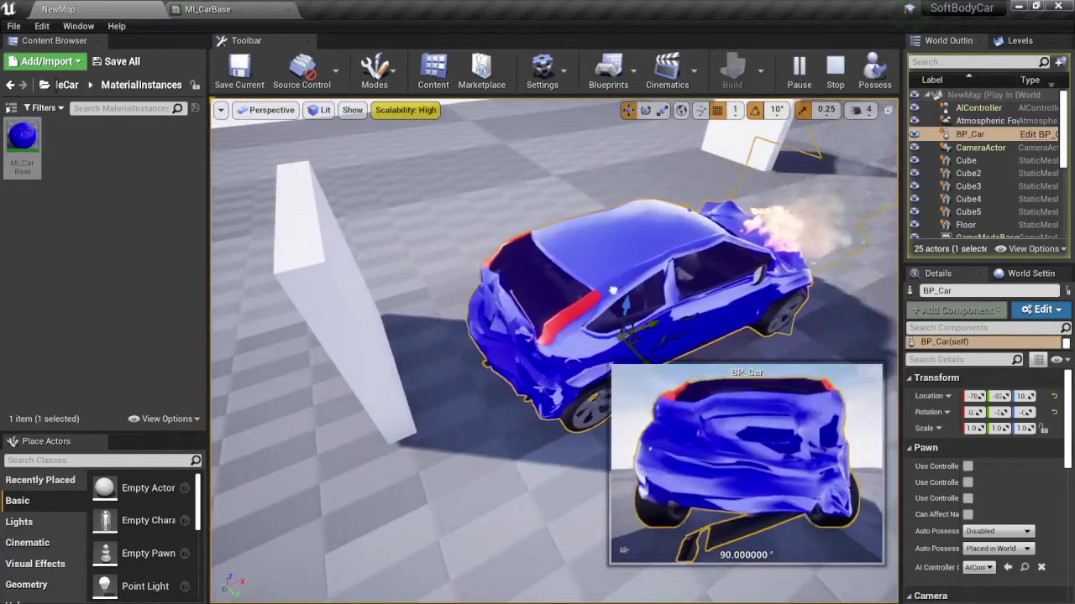
{"action": "right_click_drag", "start_coordinate": [632, 279], "coordinate": [650, 324]}
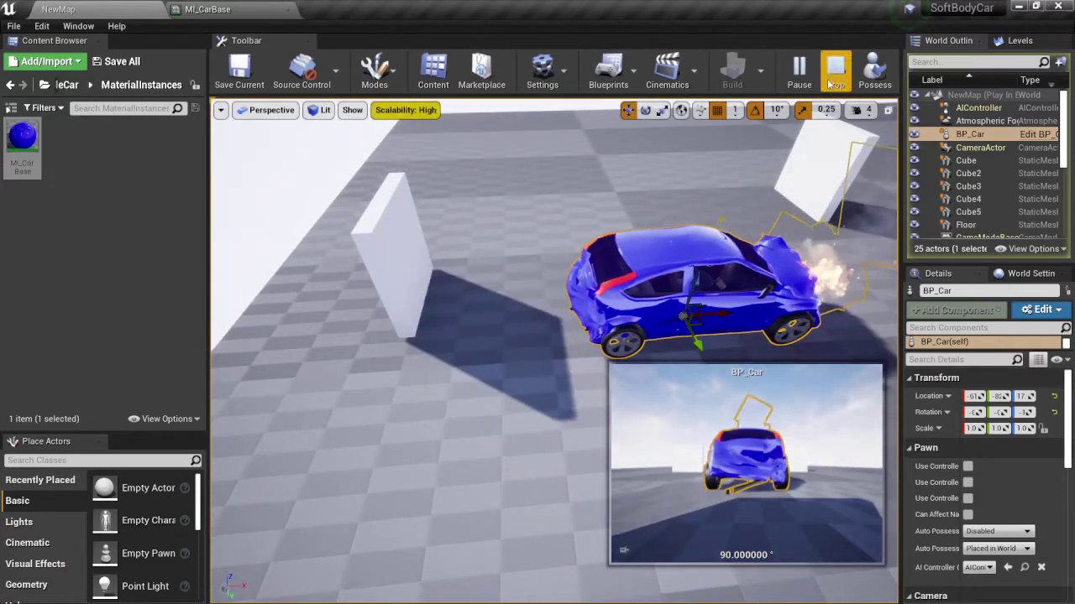
Possess the player car to view the wreck up close, then end the session
{"action": "left_click", "coordinate": [869, 91]}
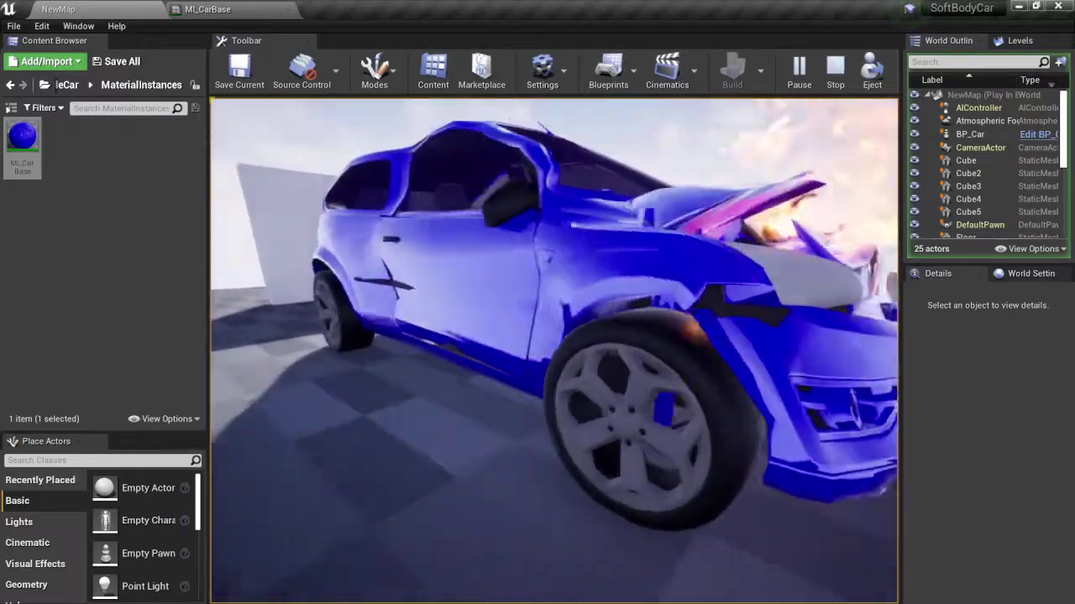
{"action": "key", "text": "Escape"}
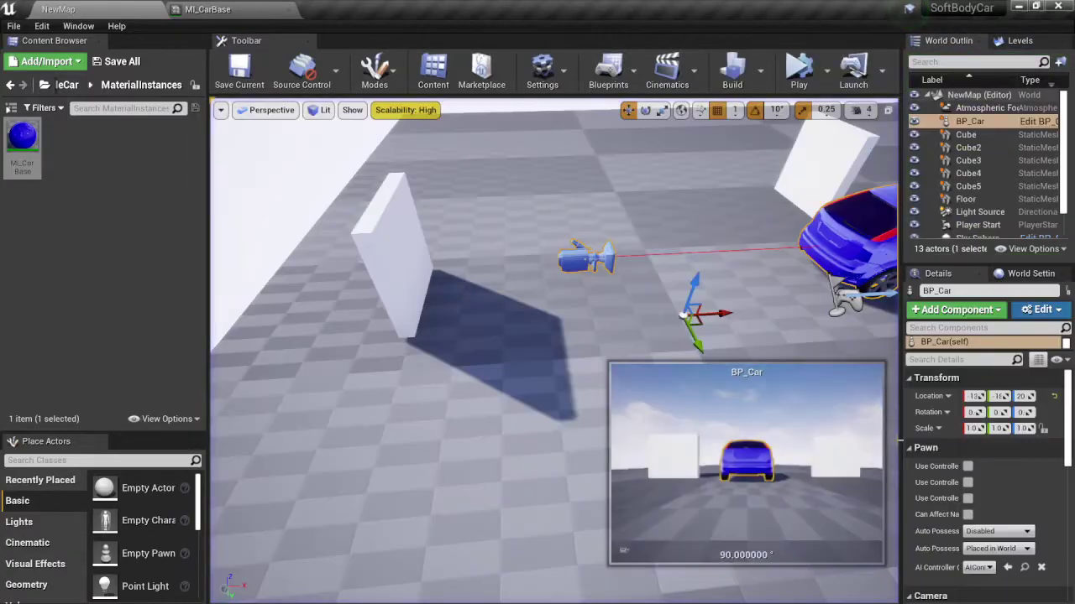